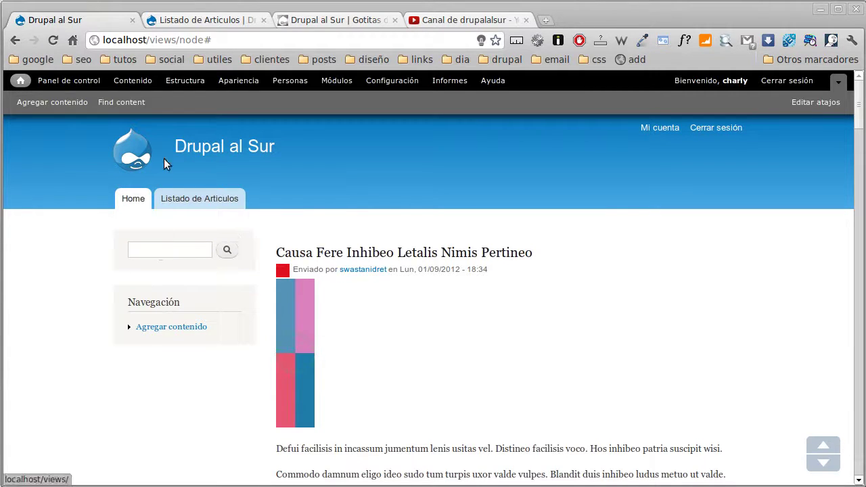
Step: Open the Listado de Articulos view for editing from the site's structure administration
click(186, 85)
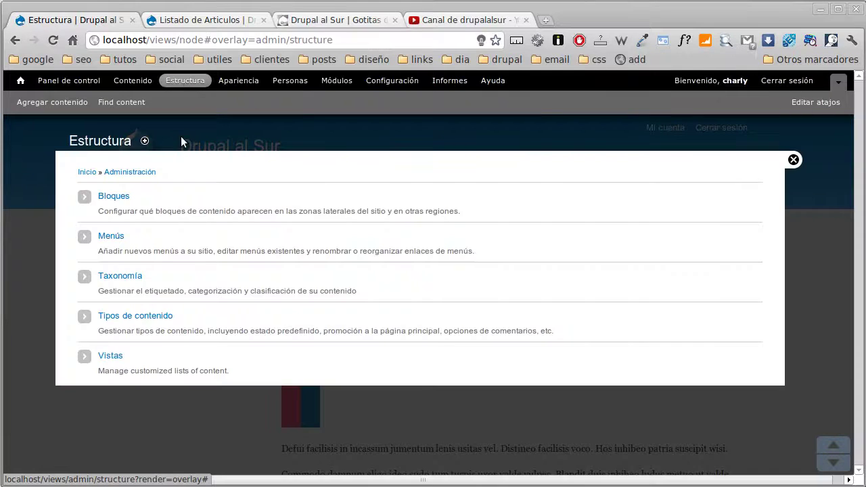
click(110, 355)
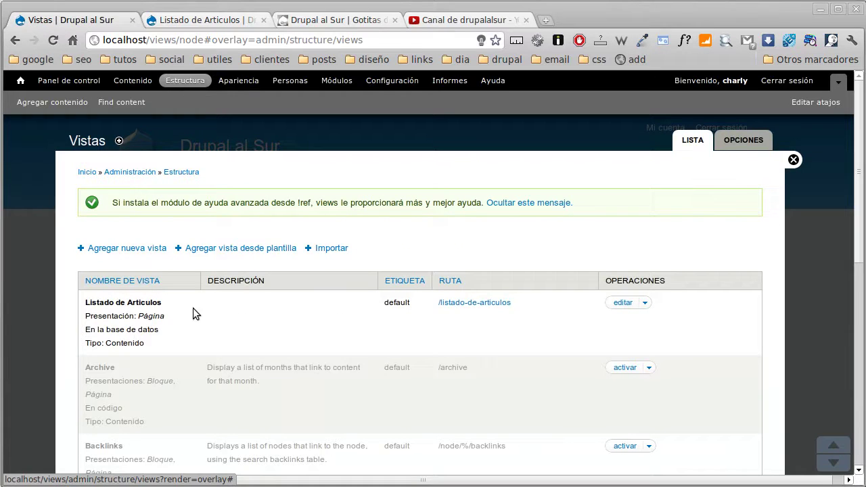
click(616, 305)
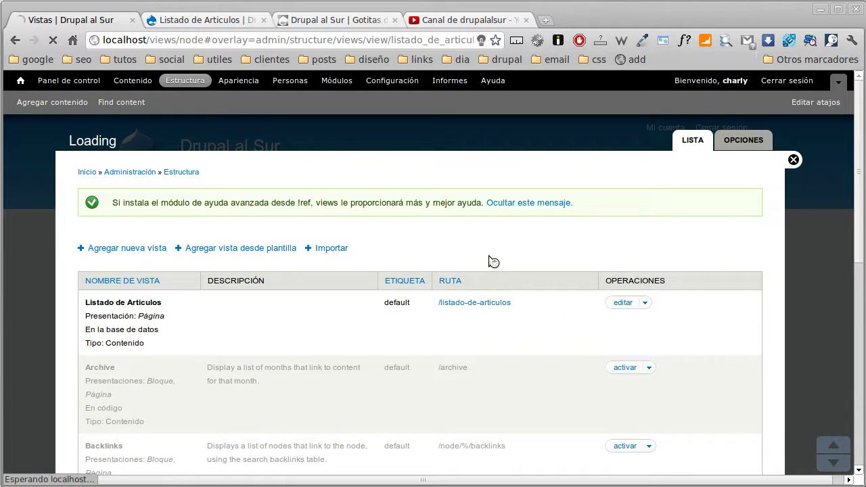
Step: Give the Contenido: Publicado filter the administrative title "Selecciona solo el contenido publicado" and apply it to all displays
scroll(488, 257, down, 5)
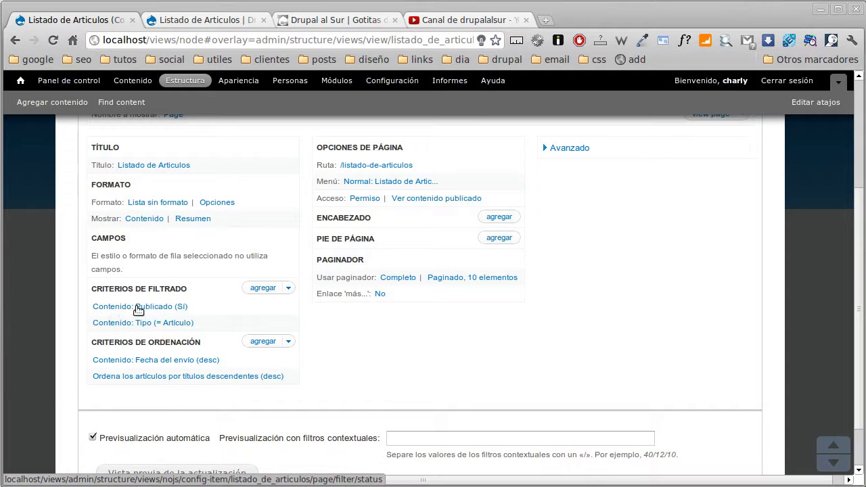
click(175, 309)
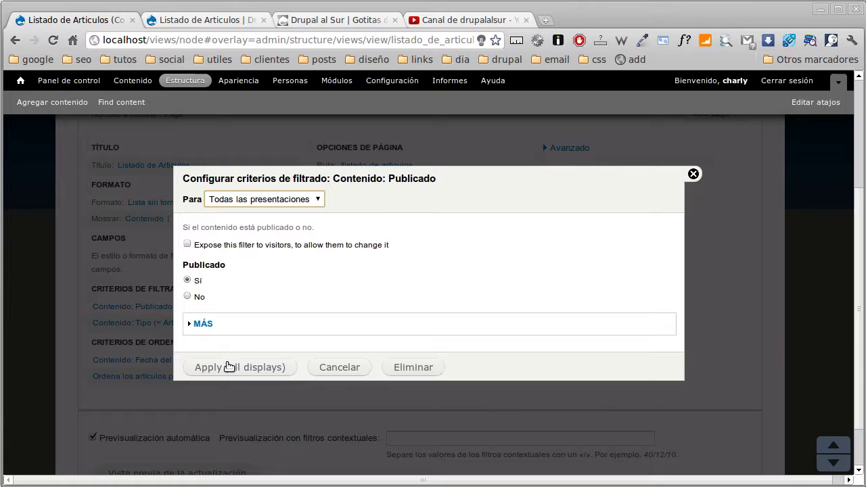
click(203, 325)
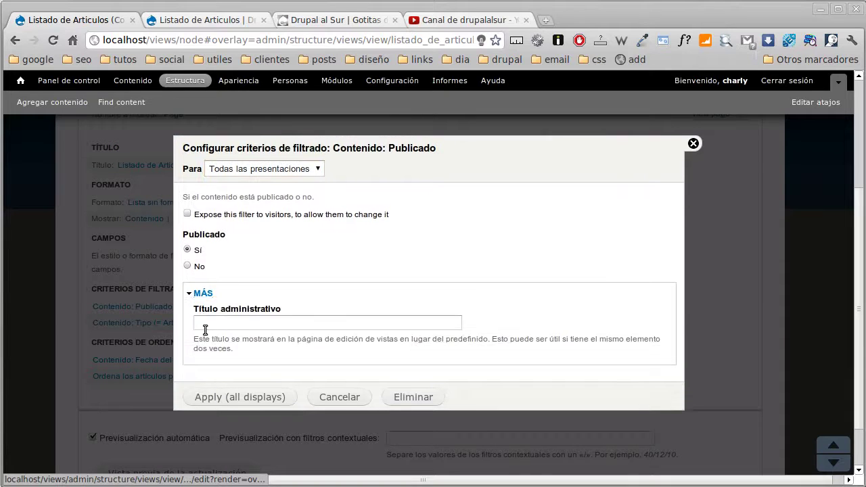
text(S)
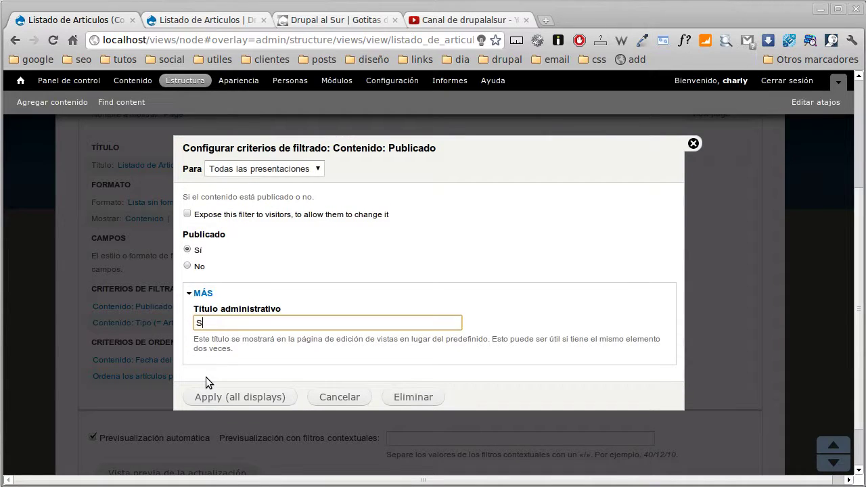
text(elecciona solo el cont)
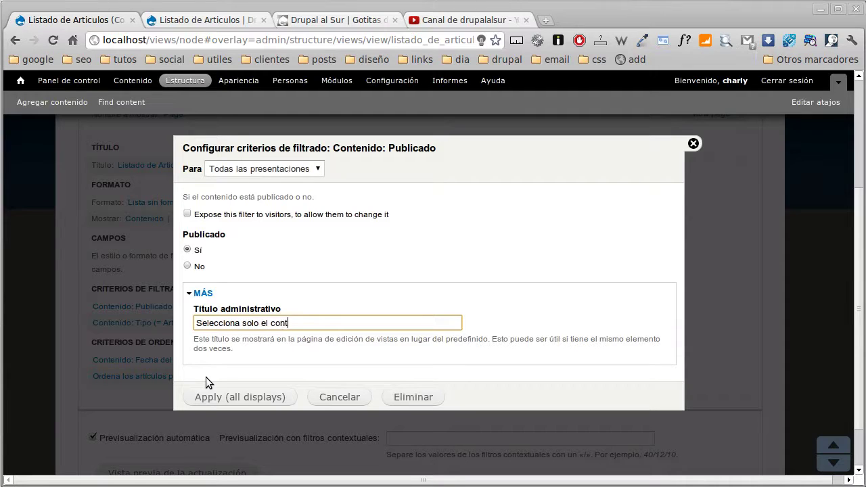
text(enido publicado)
key(Tab)
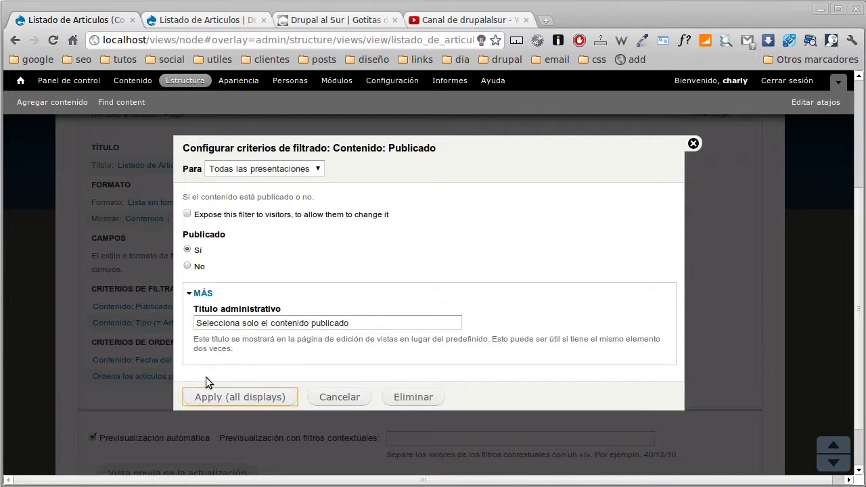
click(212, 397)
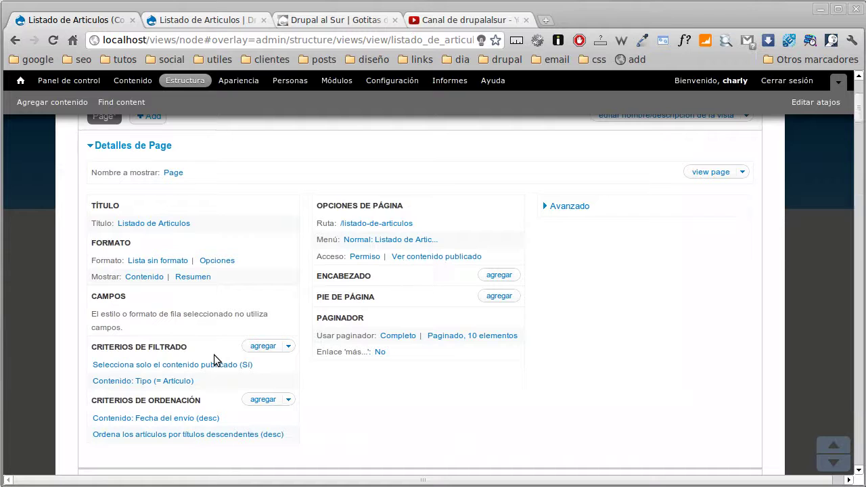
Step: Find the Contenido: Author uid filter criterion by searching for "user" and add it to all displays
scroll(223, 215, down, 2)
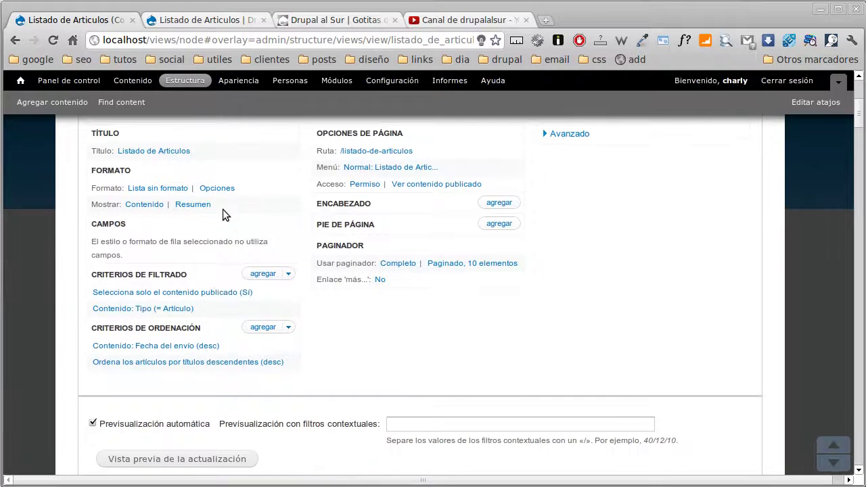
click(262, 274)
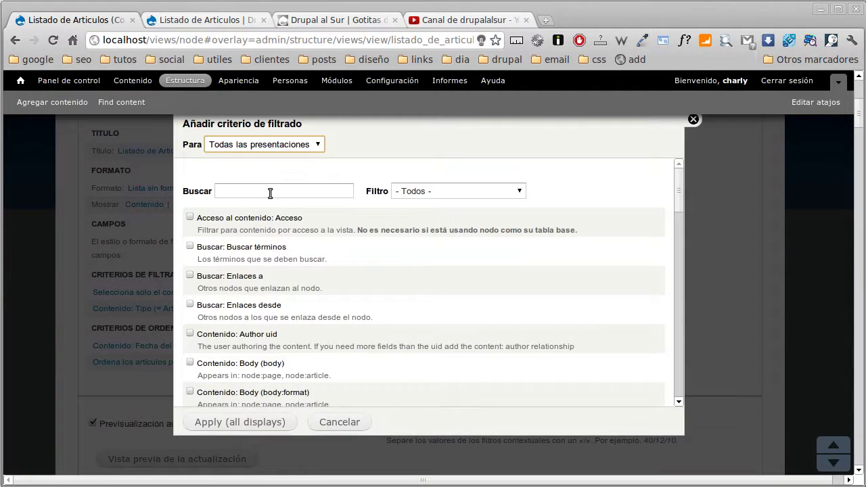
click(270, 194)
text(u)
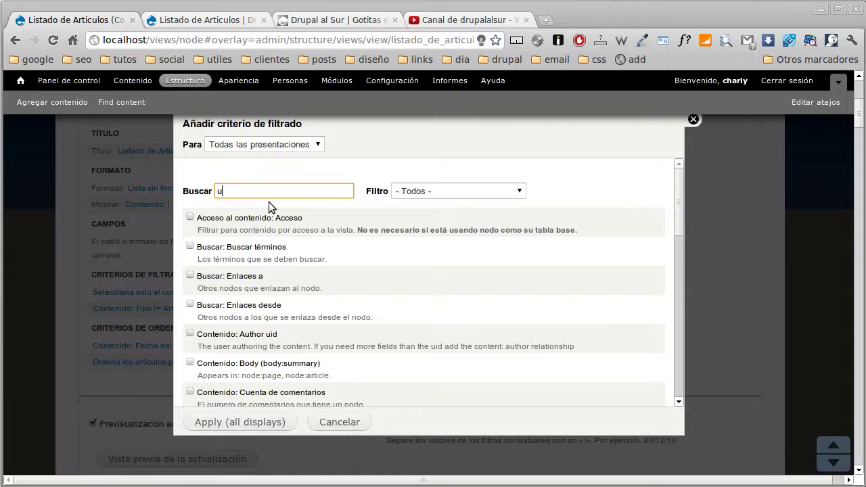
text(ser)
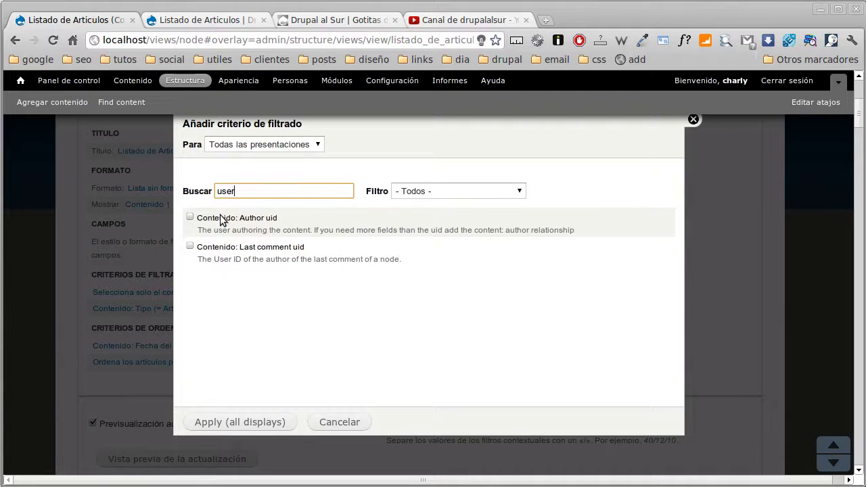
click(190, 218)
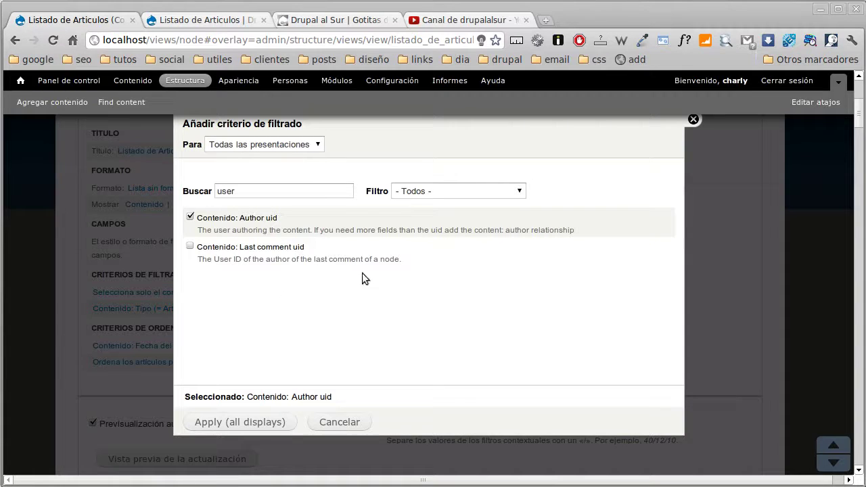
click(263, 425)
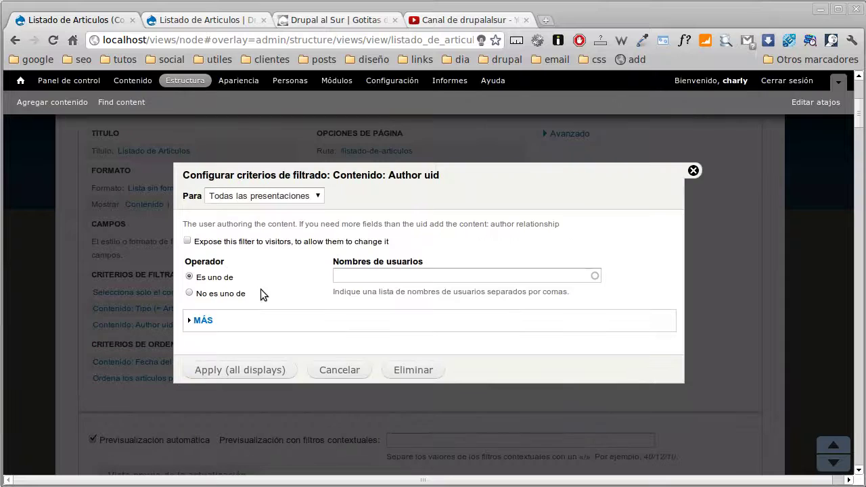
Step: Restrict the author filter to the last username suggested for "ch"
click(374, 277)
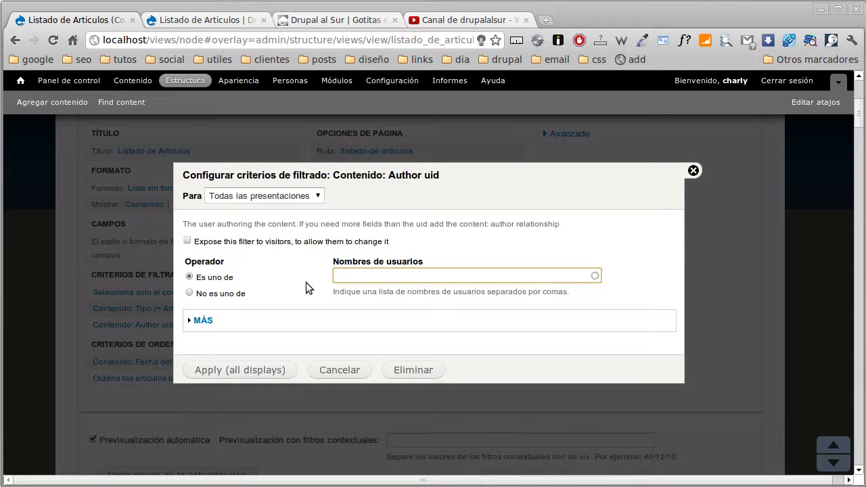
text(c)
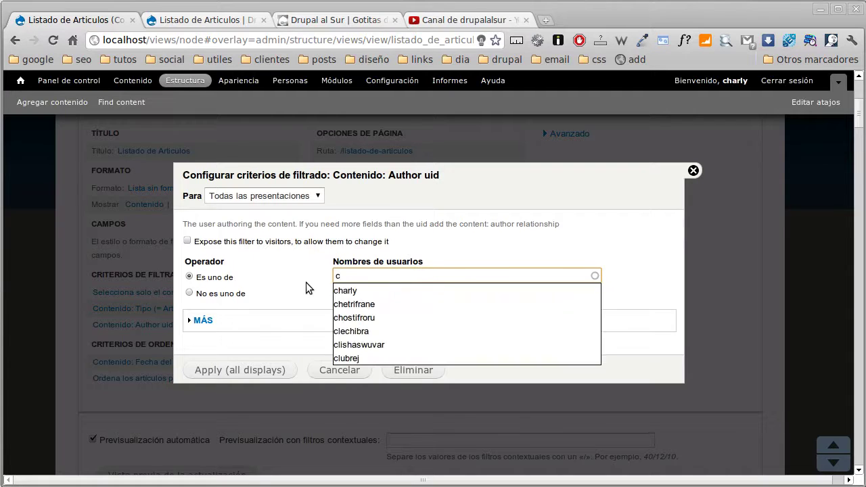
text(h)
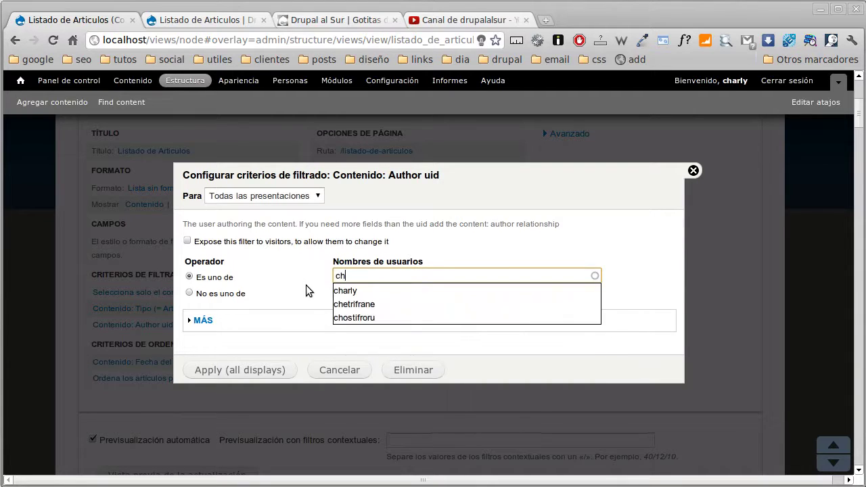
click(345, 317)
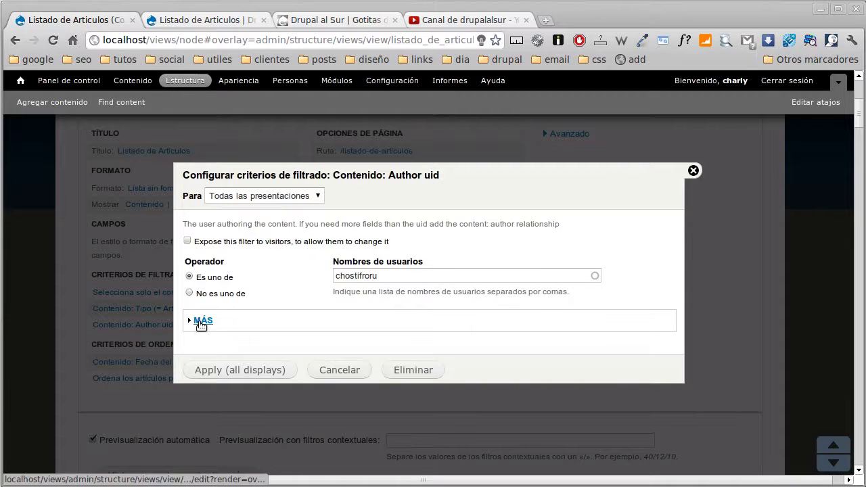
Step: Give the author filter the administrative title "Filtra el contenido por autor", apply it to all displays and save the view
click(200, 322)
click(214, 322)
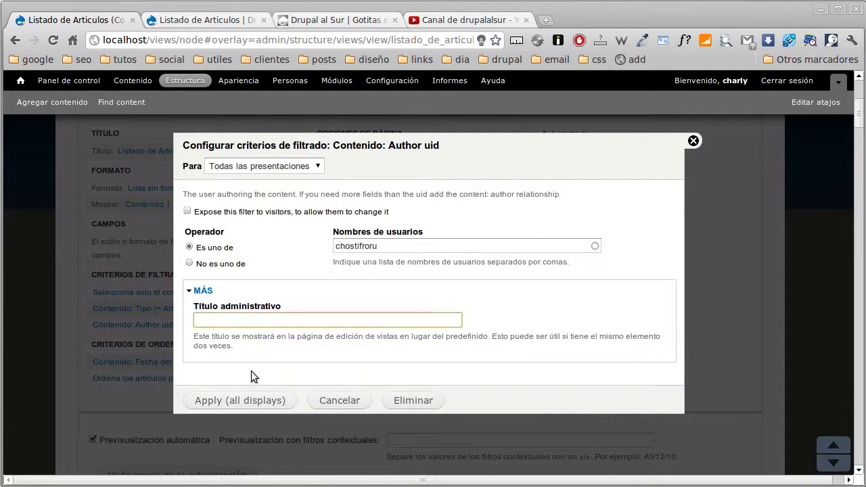
text(Filtra el contenido por autor)
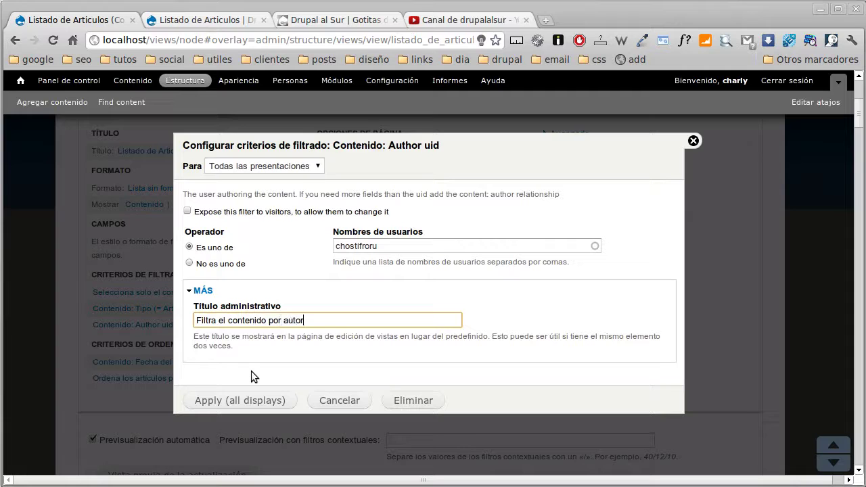
key(Tab)
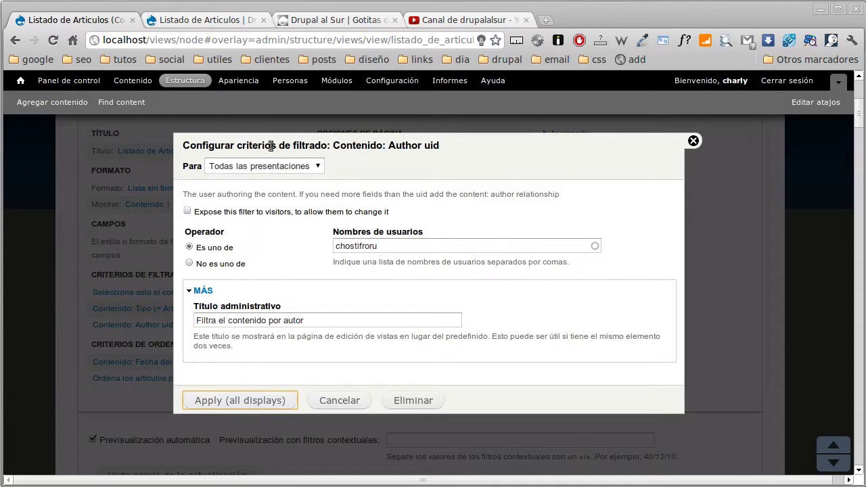
click(230, 402)
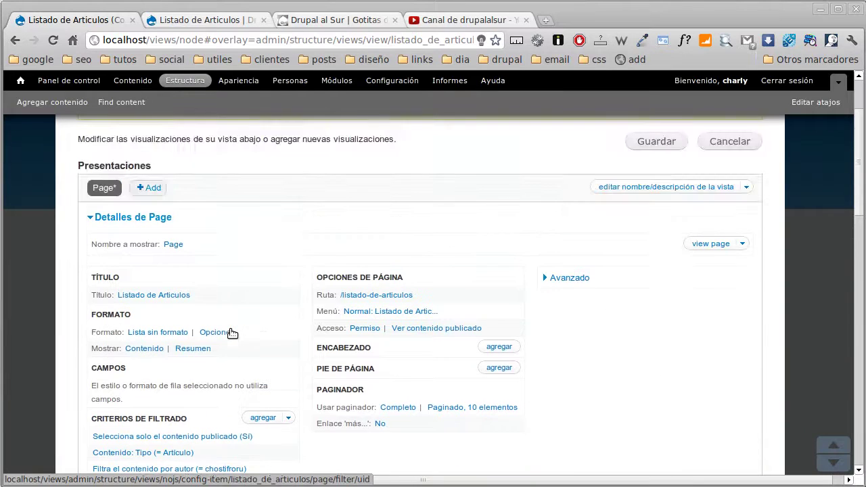
click(677, 141)
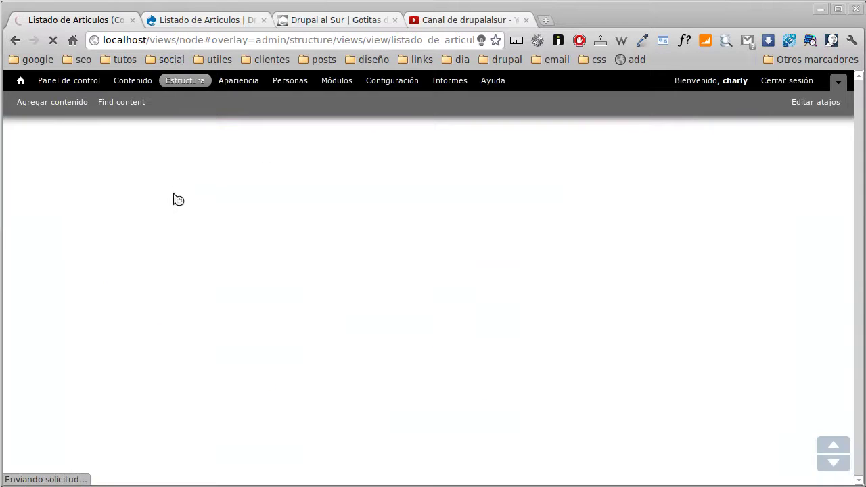
Step: Reload the public Listado de Articulos page and check which articles and authors it lists
click(176, 24)
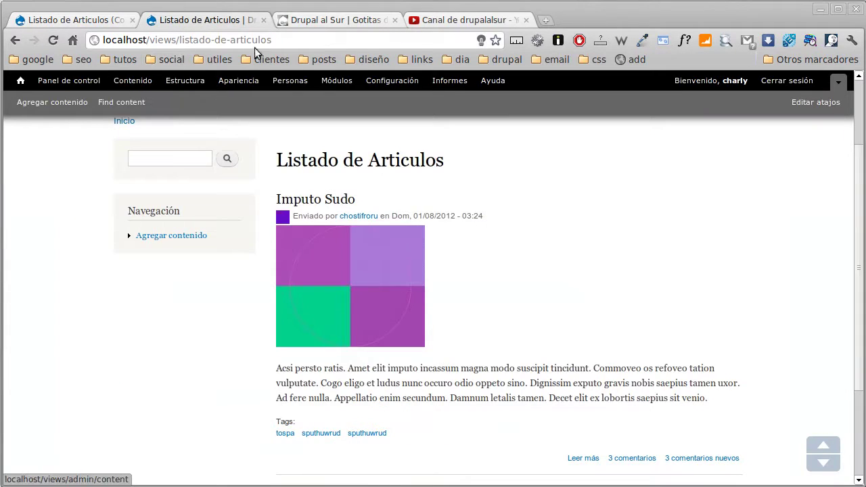
key(F5)
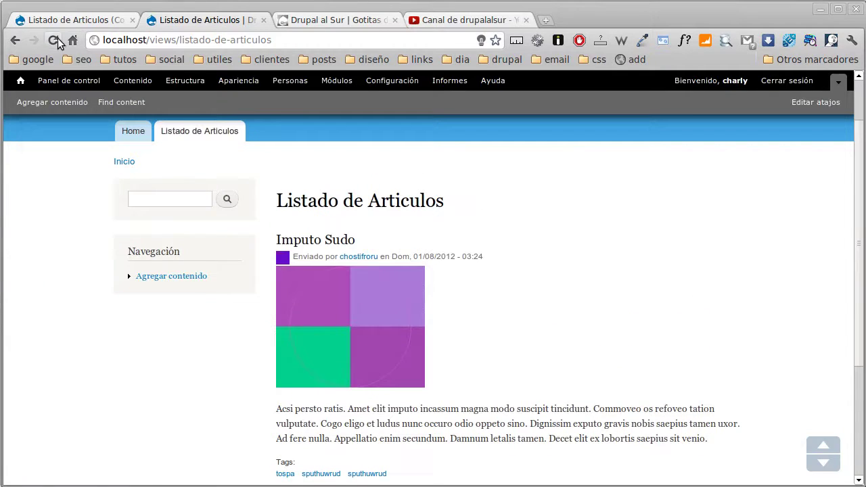
click(180, 130)
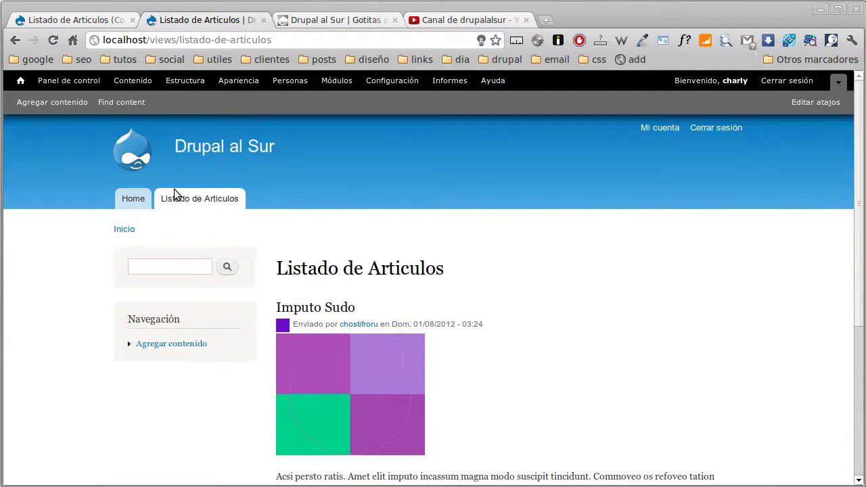
scroll(182, 203, down, 4)
scroll(182, 202, up, 3)
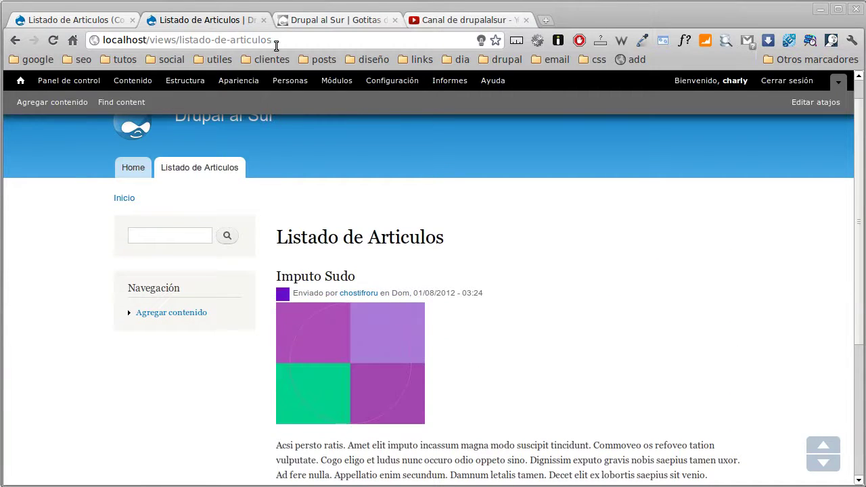
scroll(255, 180, down, 1)
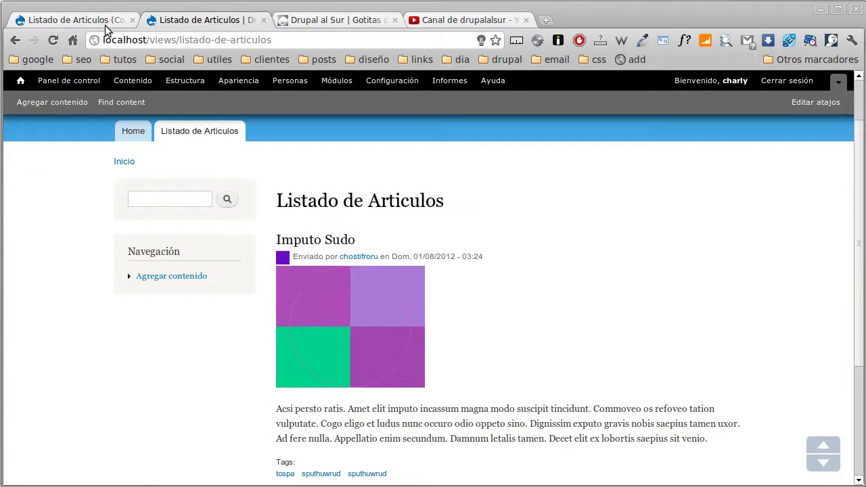
Step: Review the view's filter criteria in the editor and look at the open drupalalsur.org and YouTube channel pages
click(81, 20)
scroll(174, 251, down, 6)
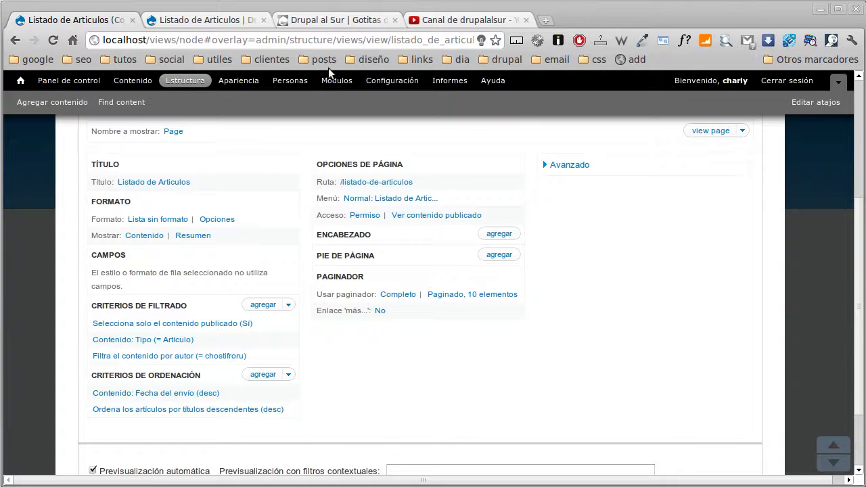
click(314, 19)
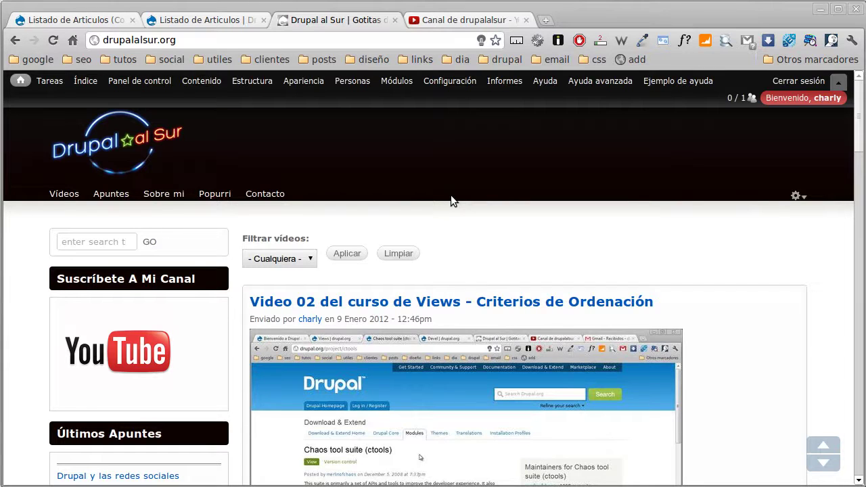
click(444, 21)
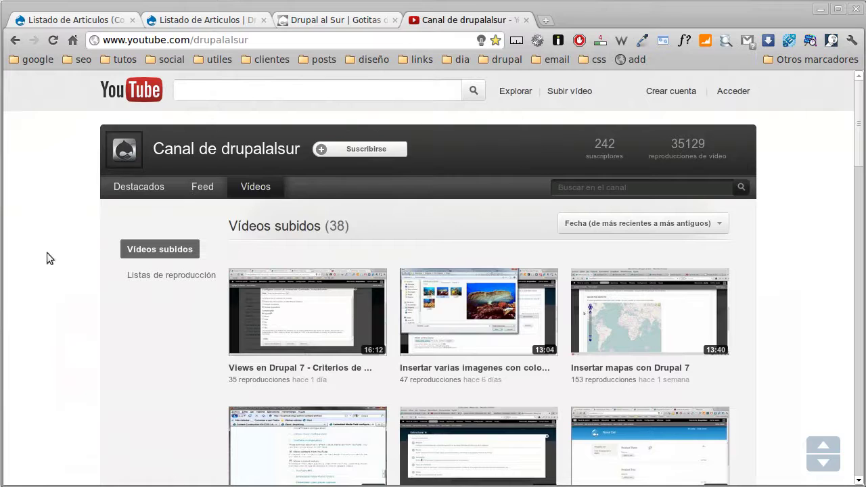